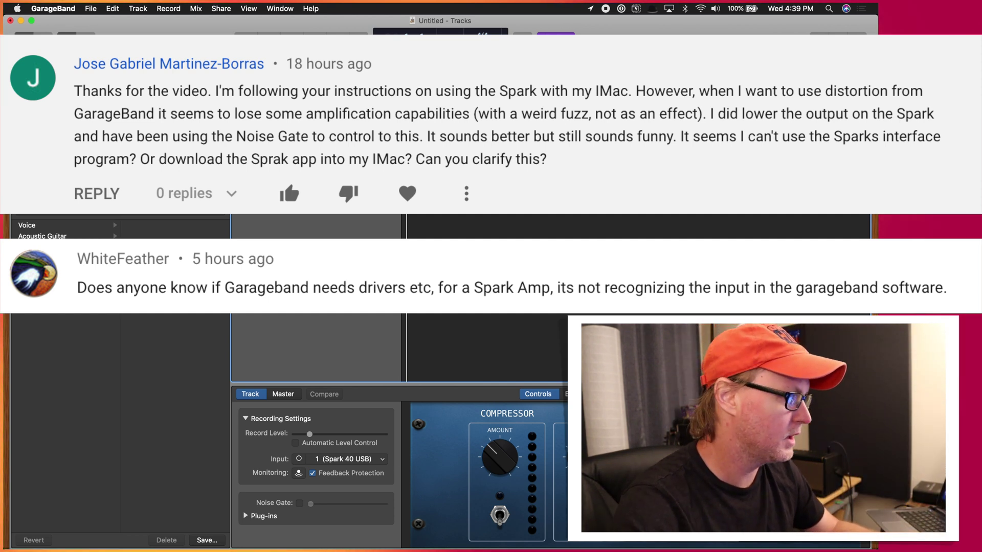
- Check GarageBand's Audio/MIDI preferences, keeping Spark 40 USB as the output device
{"action": "left_click", "coordinate": [53, 8]}
{"action": "left_click", "coordinate": [56, 37]}
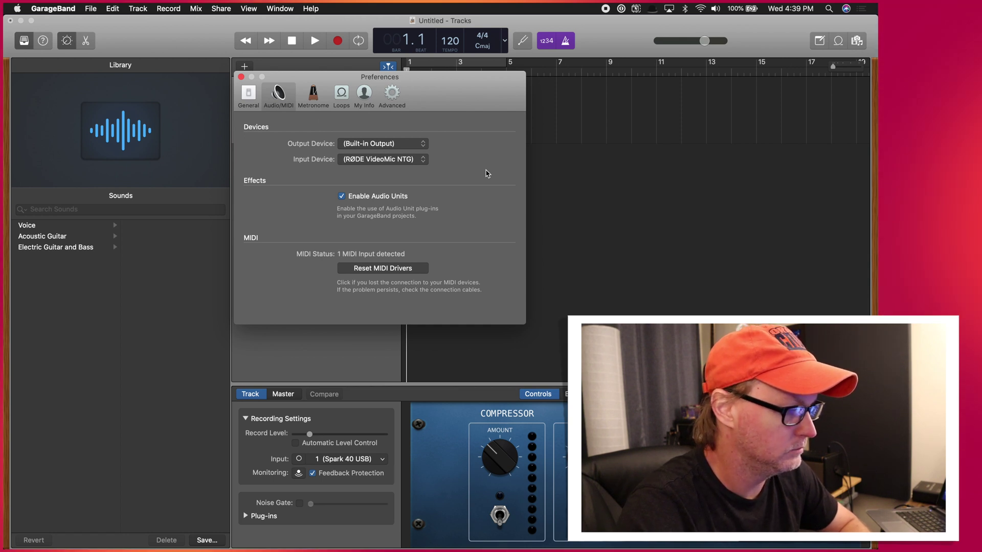
{"action": "left_click", "coordinate": [424, 145]}
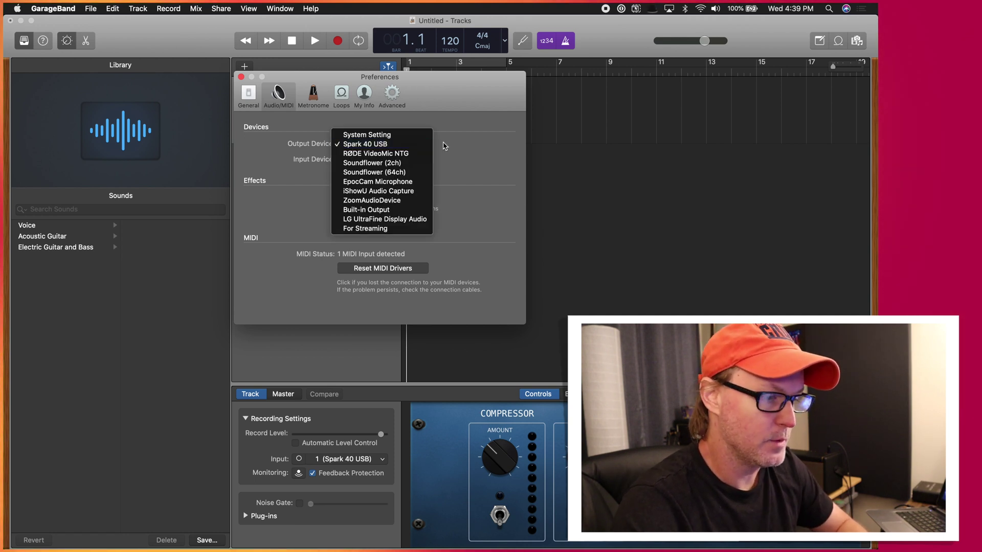
{"action": "left_click", "coordinate": [444, 146]}
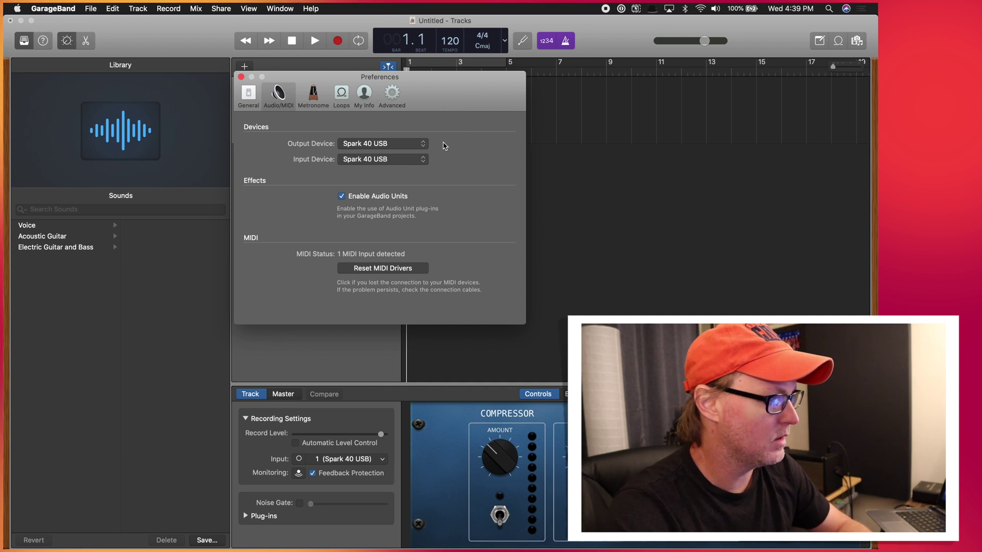
{"action": "left_click", "coordinate": [241, 76]}
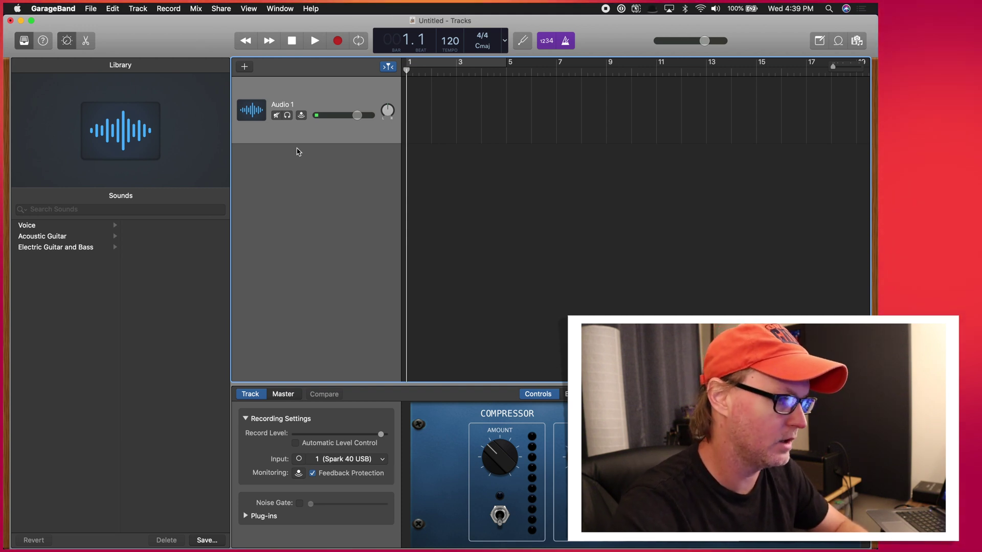
{"action": "key", "text": "super+comma"}
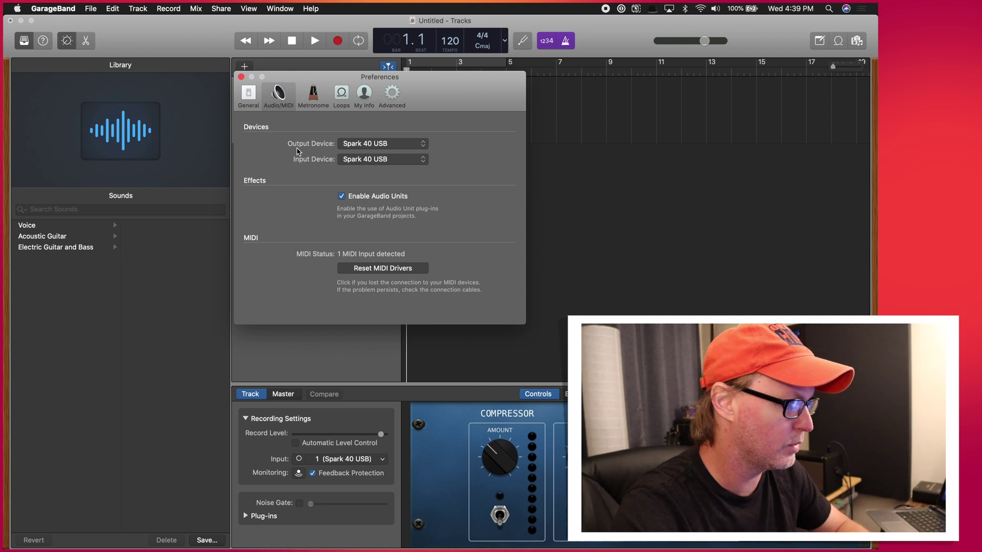
{"action": "left_click", "coordinate": [240, 77]}
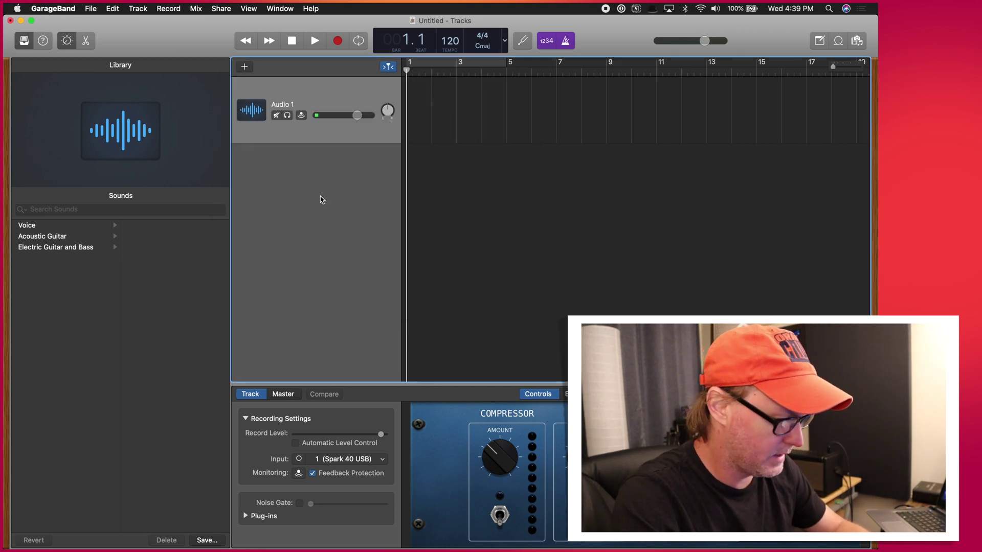
- Launch Audio MIDI Setup through Spotlight
{"action": "key", "text": "super+space"}
{"action": "type", "text": "q"}
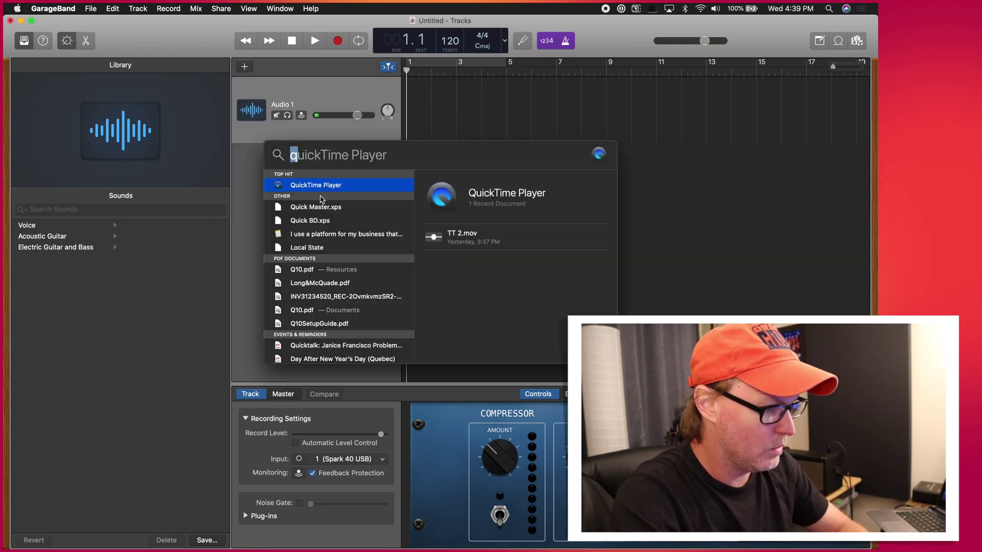
{"action": "type", "text": "audio"}
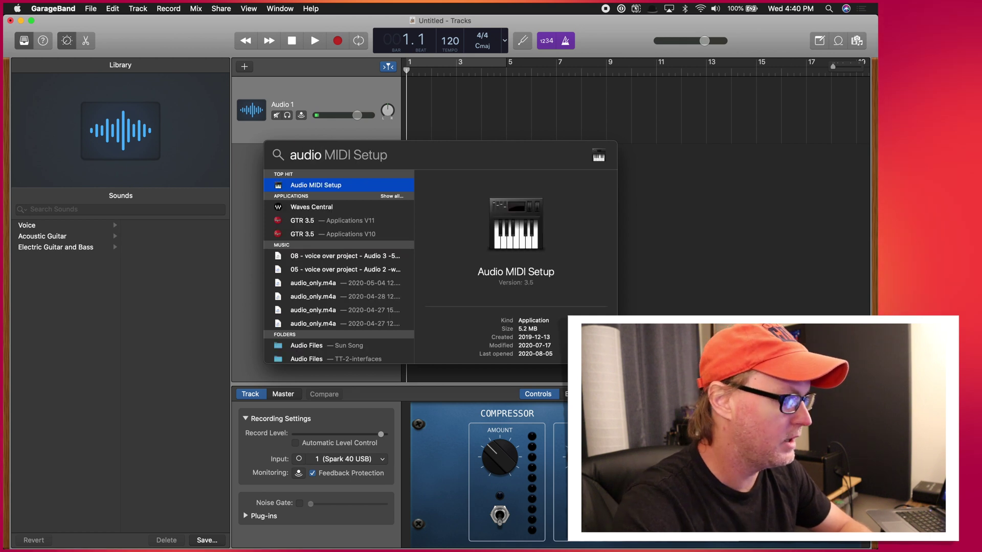
{"action": "key", "text": "Return"}
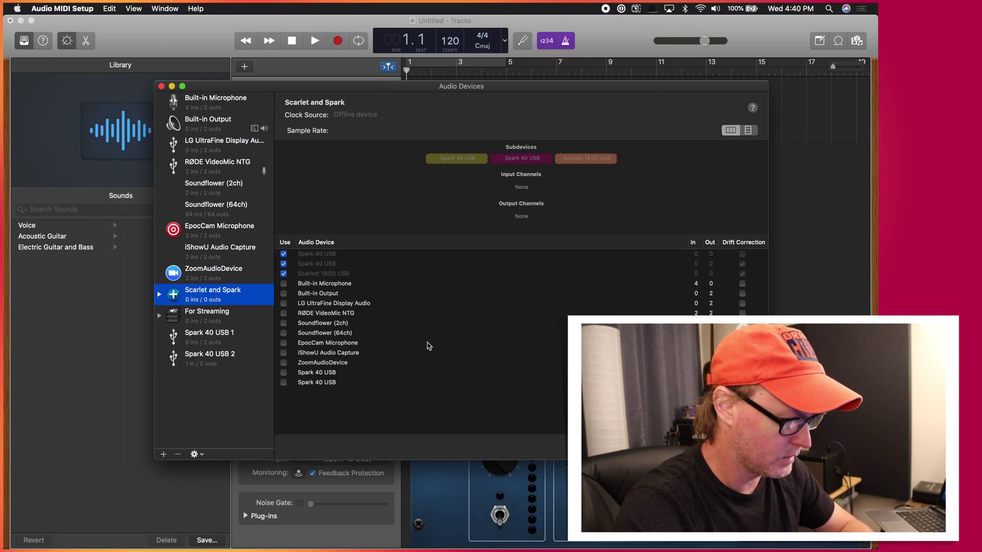
- Open System Preferences over Audio MIDI Setup, search 'audi', clear it, then close it
{"action": "left_click", "coordinate": [384, 539]}
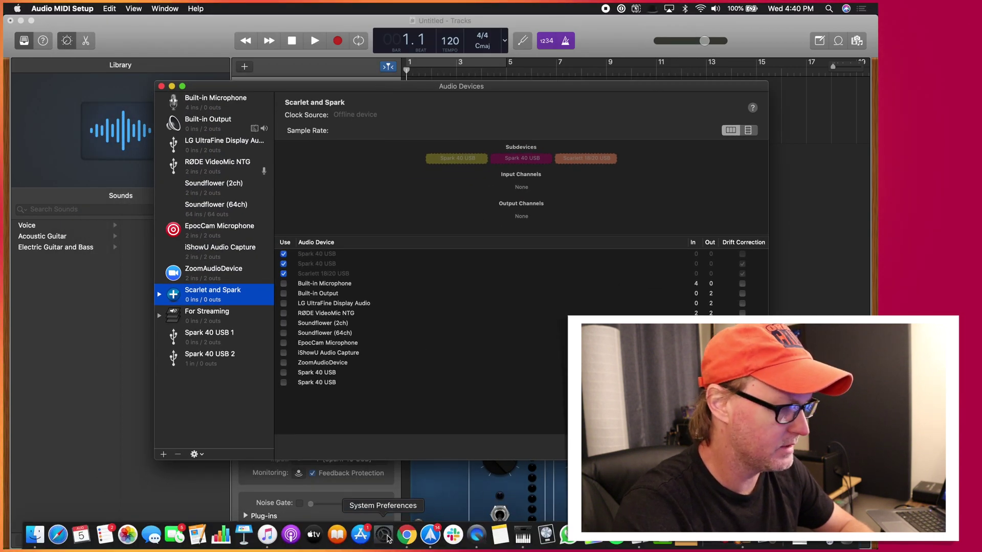
{"action": "left_click_drag", "start_coordinate": [320, 158], "coordinate": [460, 65]}
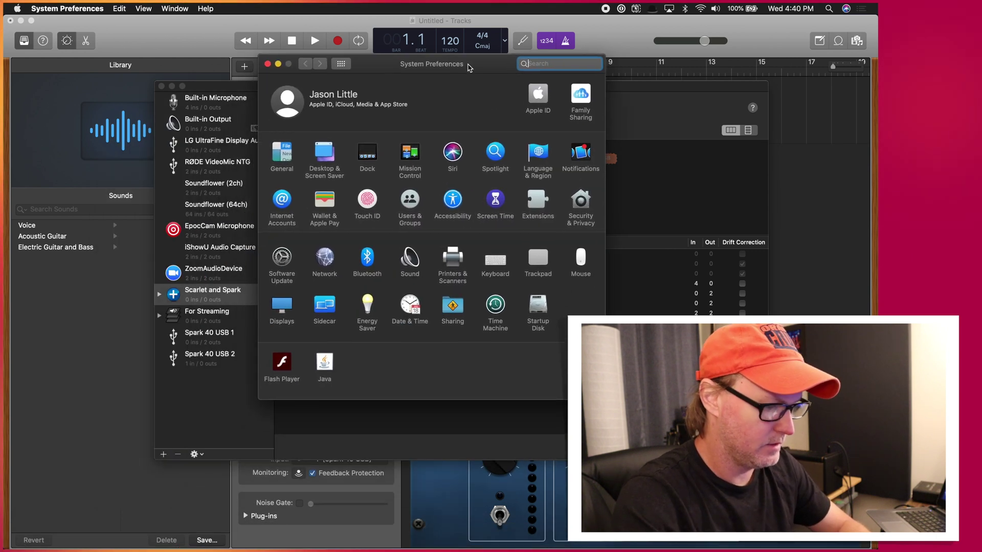
{"action": "type", "text": "audi"}
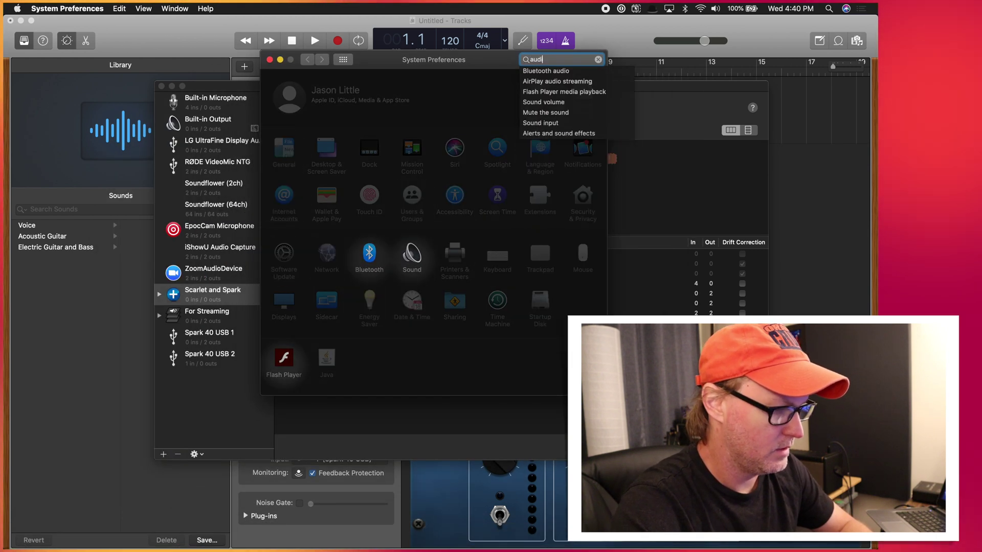
{"action": "key", "text": "BackSpace"}
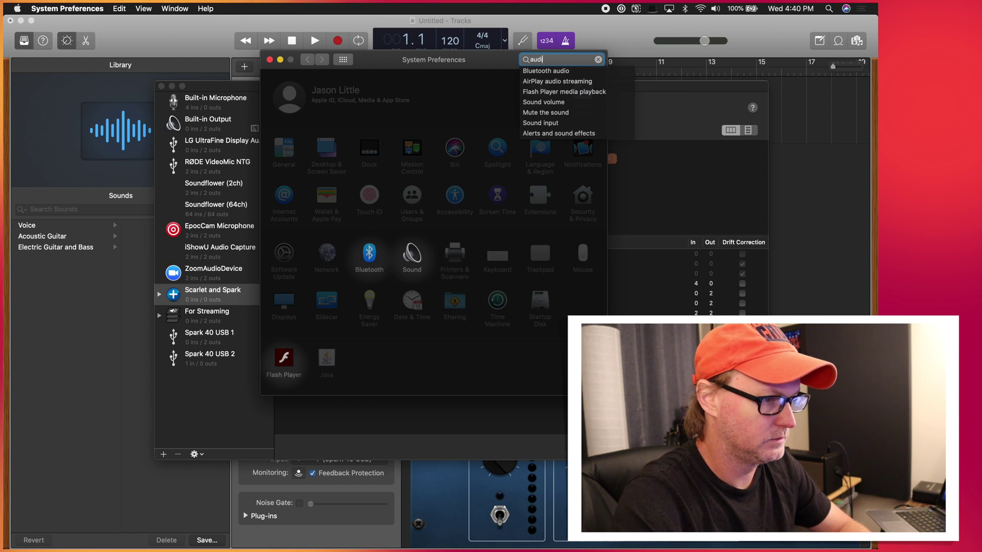
{"action": "key", "text": "Escape"}
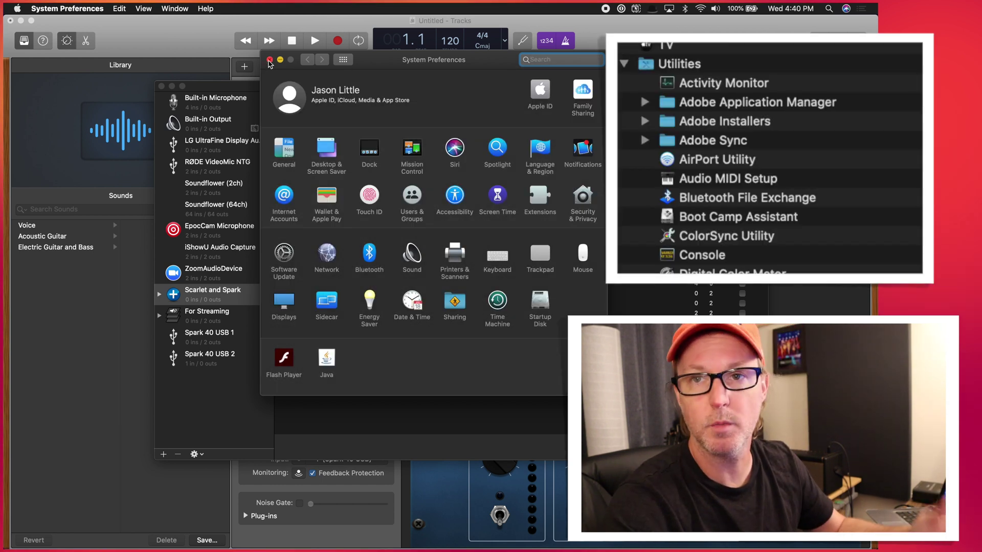
{"action": "left_click", "coordinate": [269, 60]}
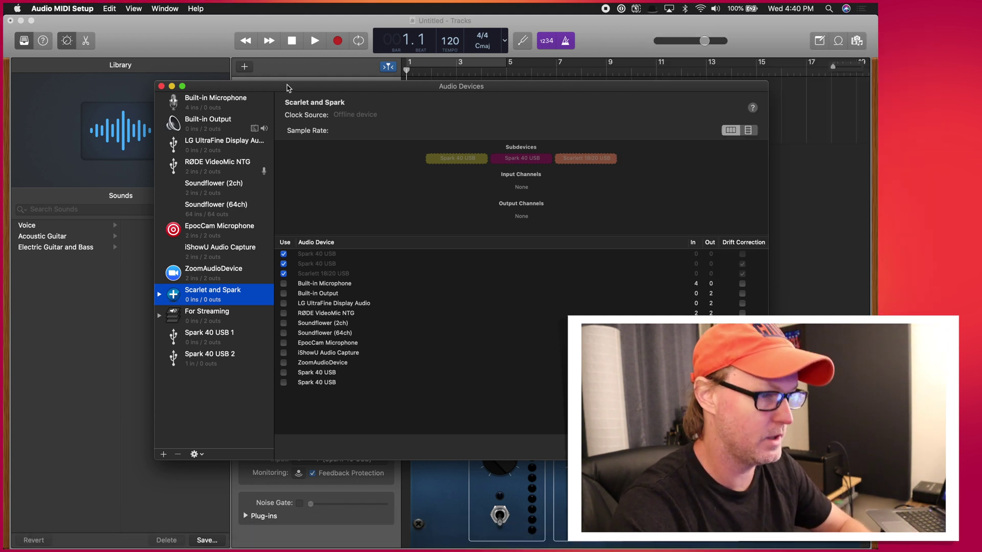
- Create a new Multi-Output Device in Audio MIDI Setup, then switch to Chrome
{"action": "left_click_drag", "start_coordinate": [288, 90], "coordinate": [296, 46]}
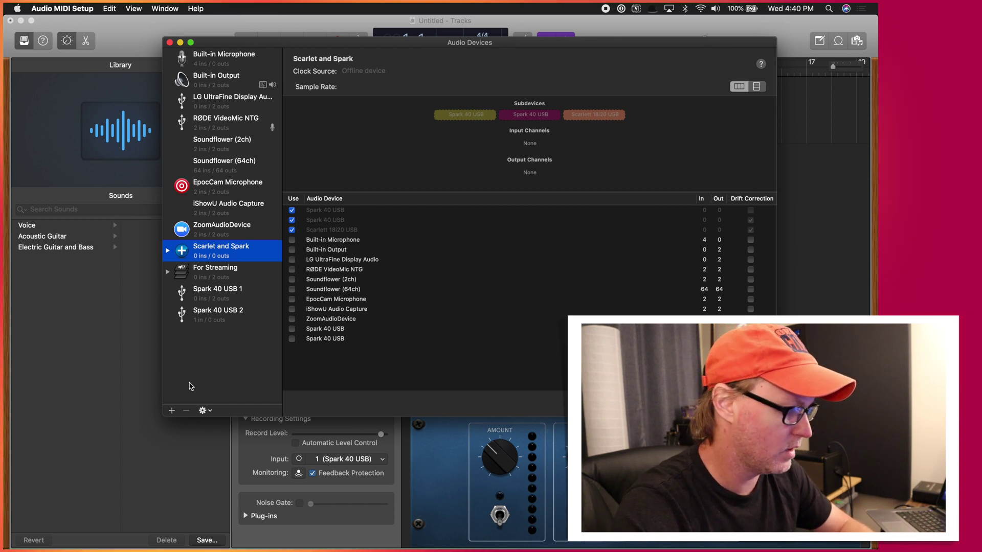
{"action": "left_click", "coordinate": [173, 411]}
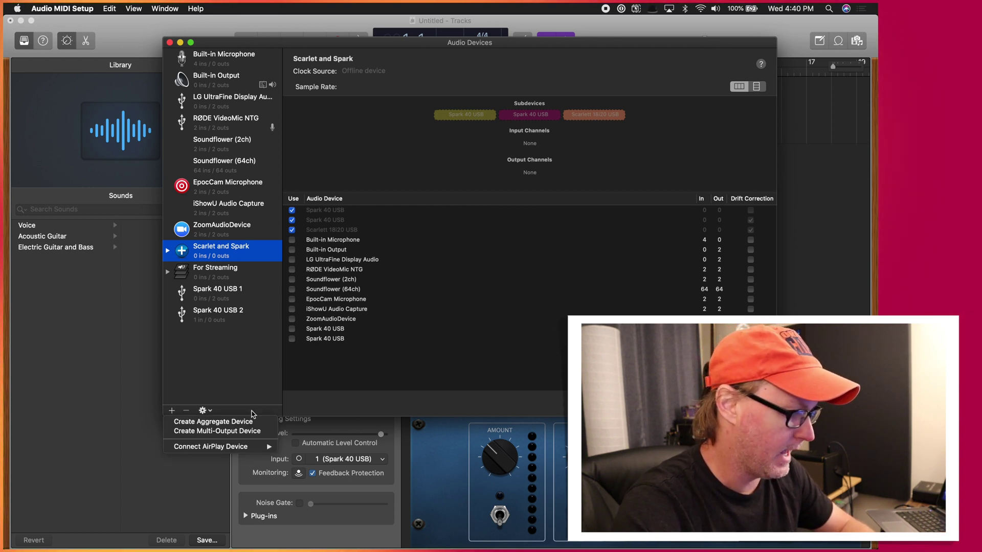
{"action": "left_click", "coordinate": [250, 433]}
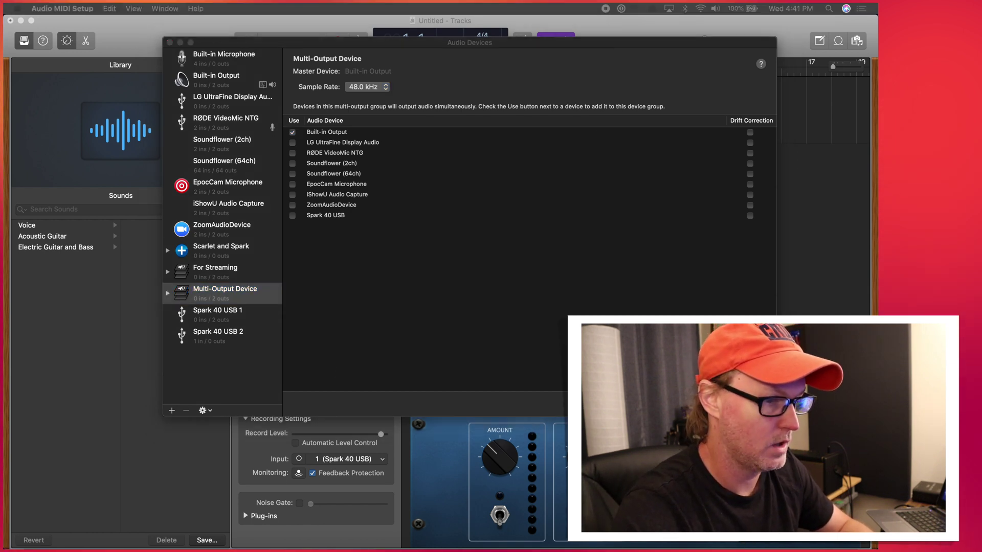
{"action": "key", "text": "super+Tab"}
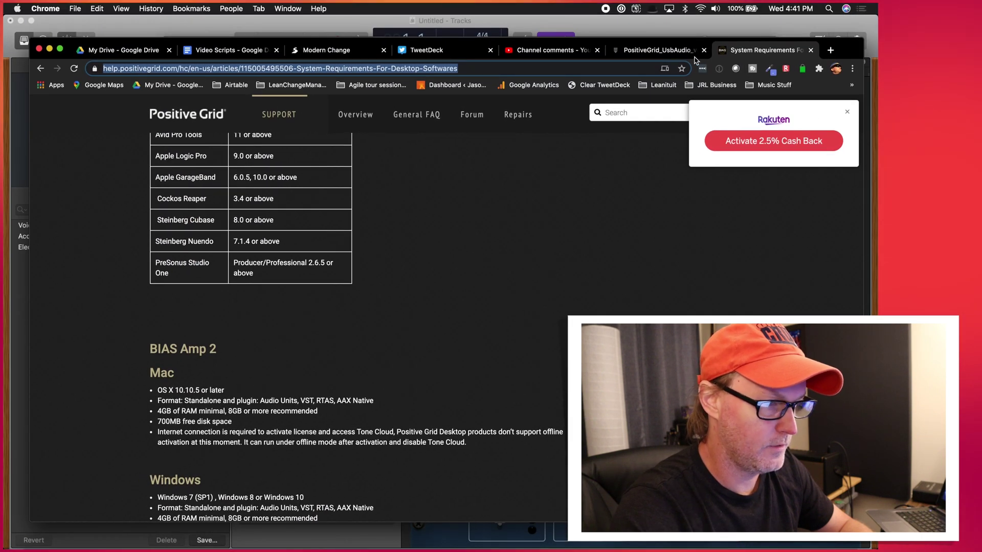
- Preview PositiveGrid_UsbAudio_v4.80.0.exe.zip in Google Drive, check Finder, then start a new tab
{"action": "left_click", "coordinate": [664, 51]}
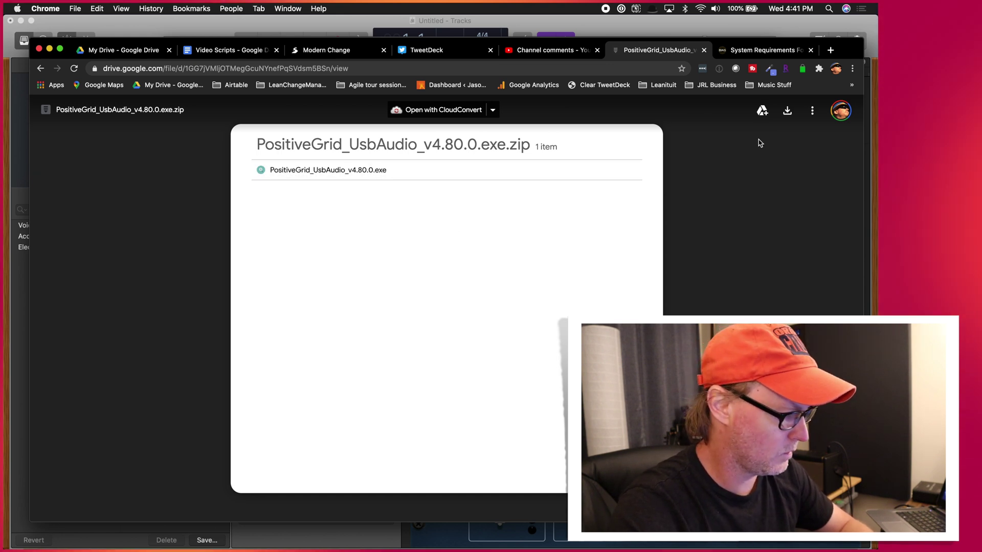
{"action": "left_click", "coordinate": [31, 534]}
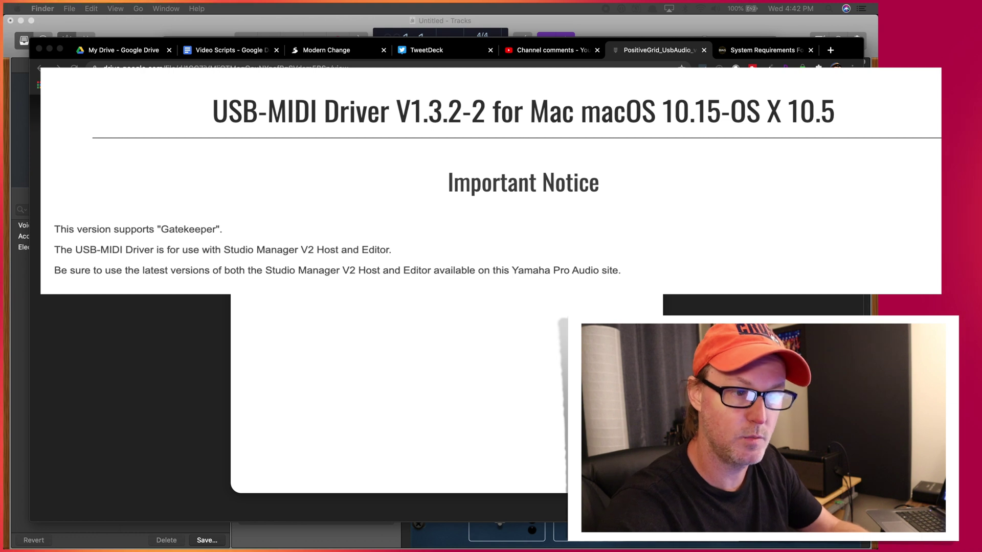
{"action": "left_click", "coordinate": [831, 50]}
- Abandon the 'yaho' search and return to the Positive Grid system requirements page
{"action": "type", "text": "yah"}
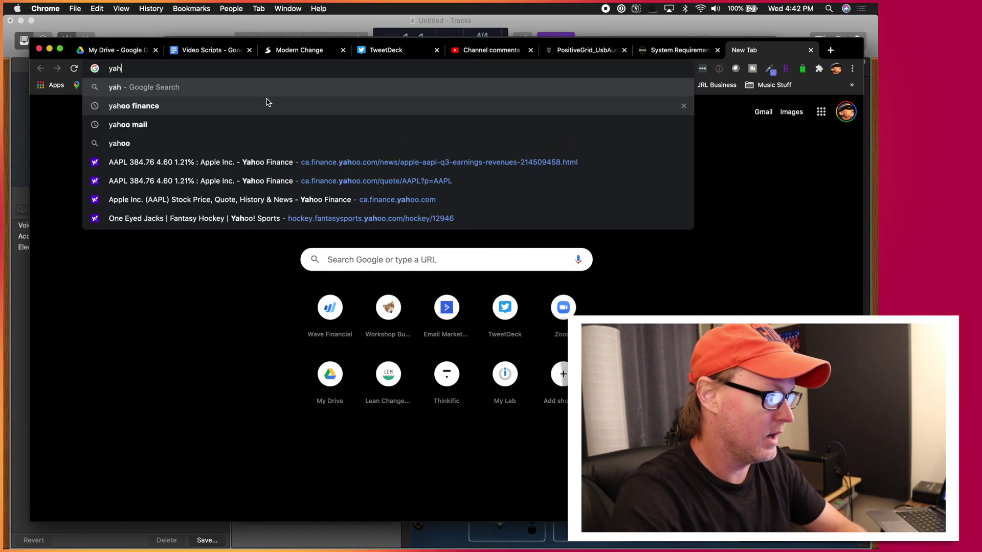
{"action": "type", "text": "o"}
{"action": "key", "text": "BackSpace"}
{"action": "key", "text": "BackSpace"}
{"action": "key", "text": "BackSpace"}
{"action": "key", "text": "BackSpace"}
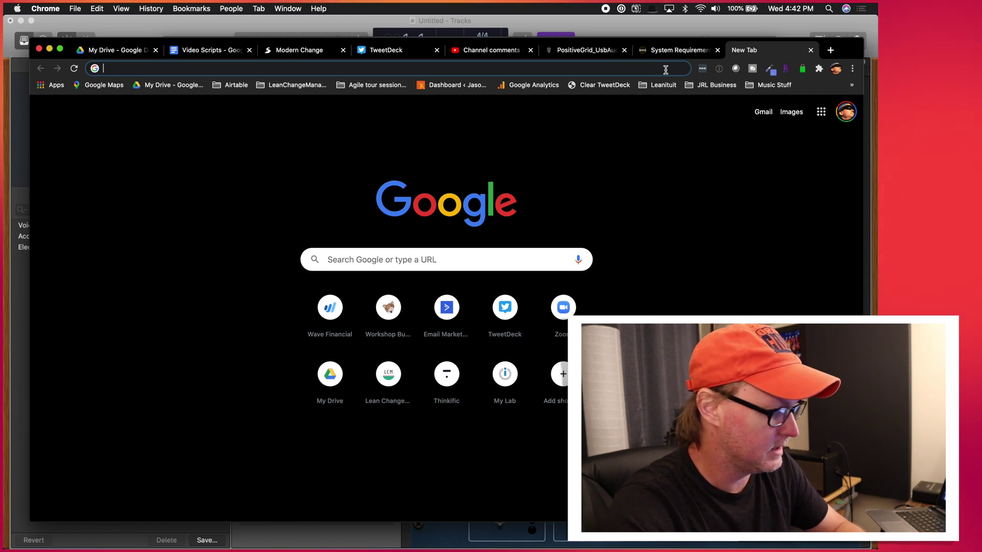
{"action": "left_click", "coordinate": [681, 50]}
{"action": "left_click", "coordinate": [123, 277]}
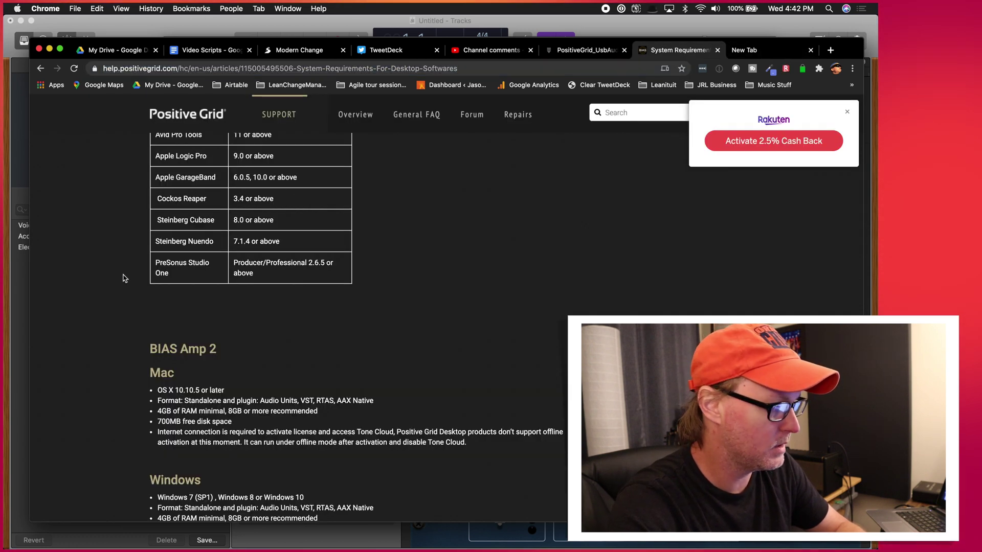
{"action": "left_click", "coordinate": [307, 68]}
{"action": "scroll", "coordinate": [163, 236], "scroll_direction": "up", "scroll_amount": 5}
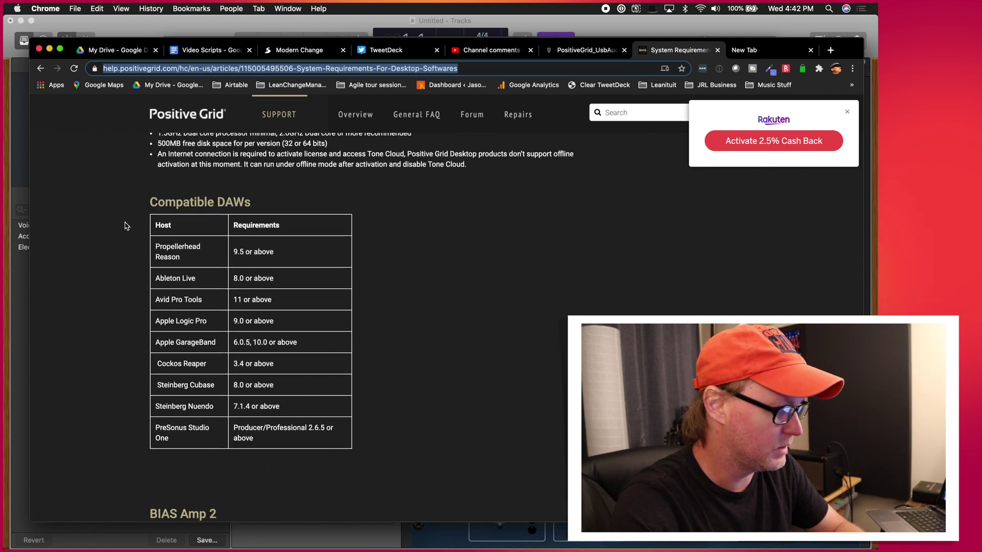
{"action": "scroll", "coordinate": [126, 226], "scroll_direction": "up", "scroll_amount": 8}
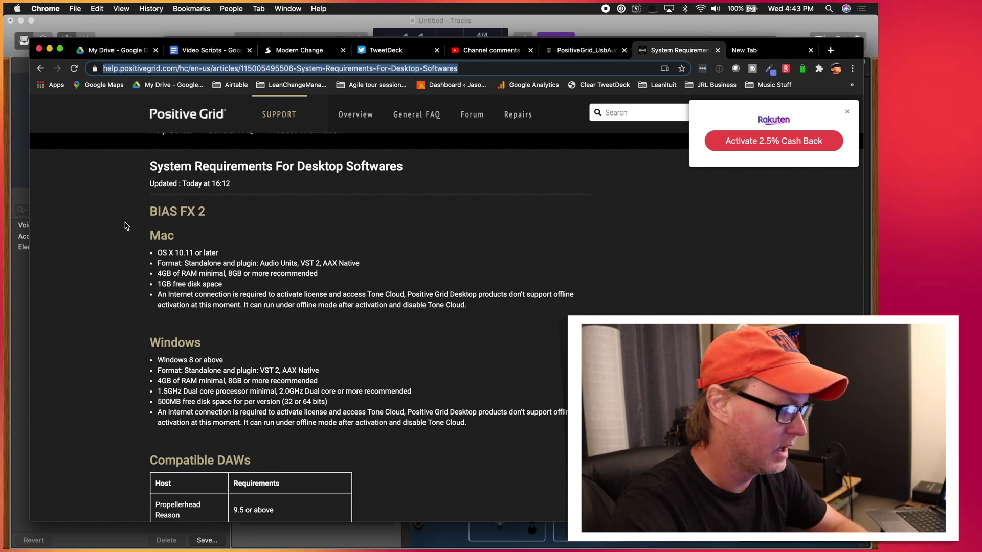
- Scroll the Compatible DAWs table, then decline GarageBand's switch to the Multi-Output Device
{"action": "scroll", "coordinate": [127, 226], "scroll_direction": "down", "scroll_amount": 3}
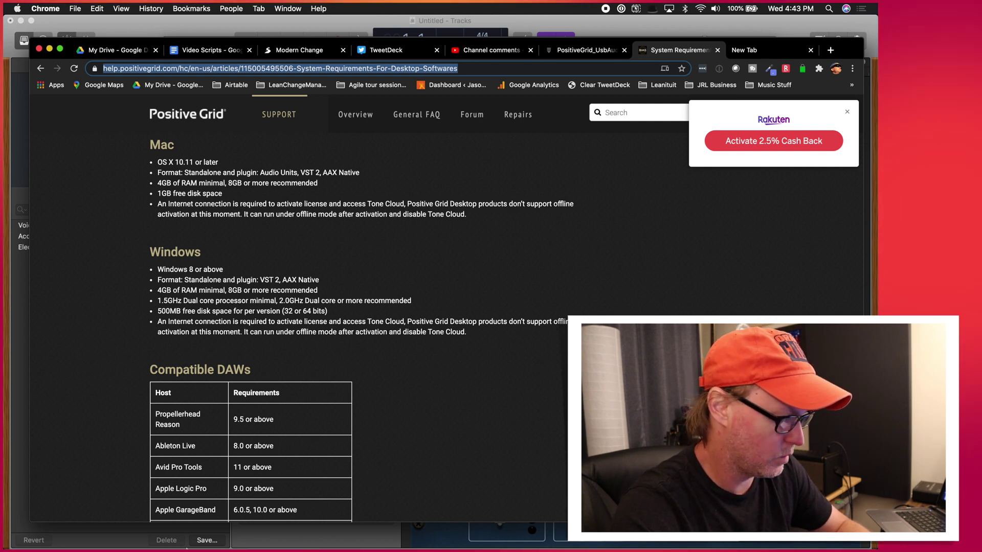
{"action": "left_click", "coordinate": [285, 540]}
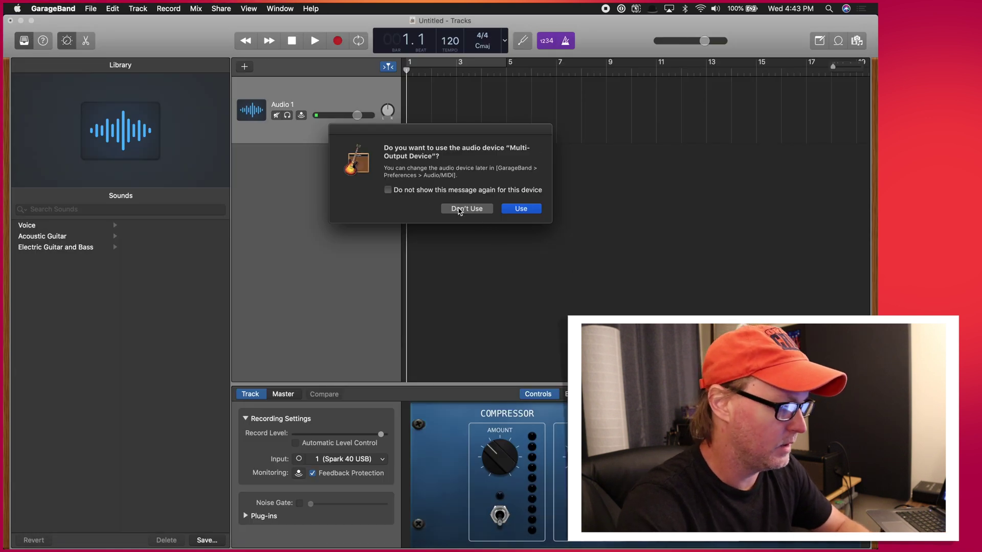
{"action": "left_click", "coordinate": [463, 210]}
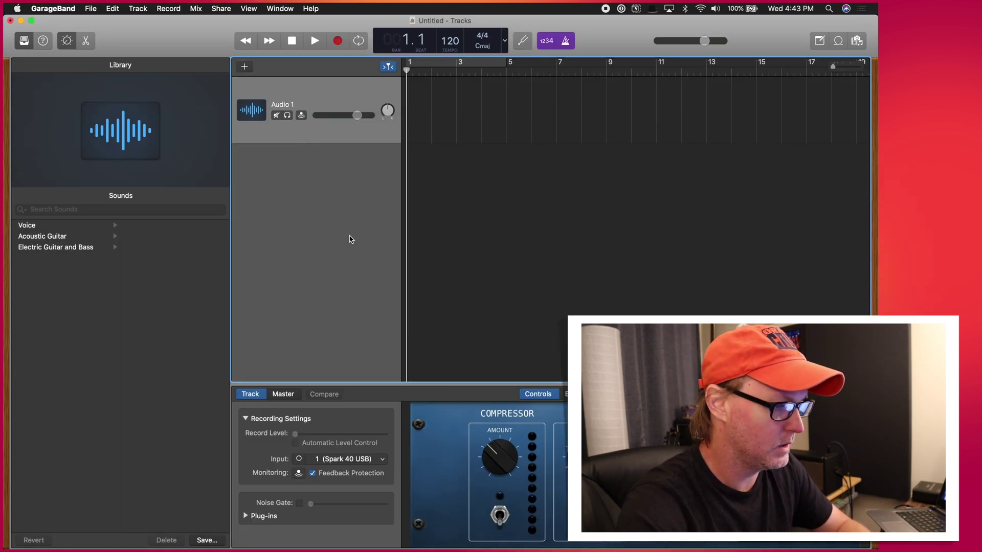
{"action": "key", "text": "super+comma"}
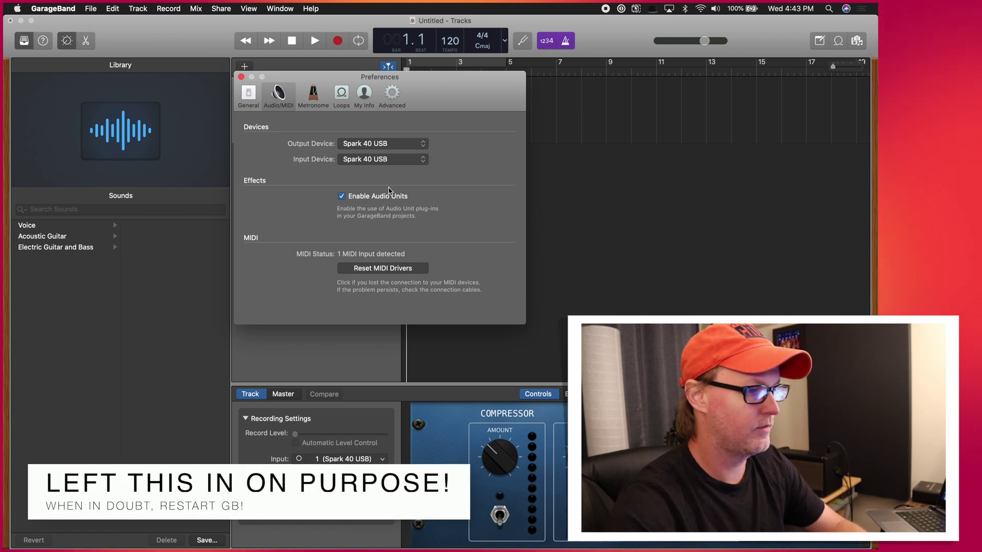
{"action": "left_click", "coordinate": [242, 77]}
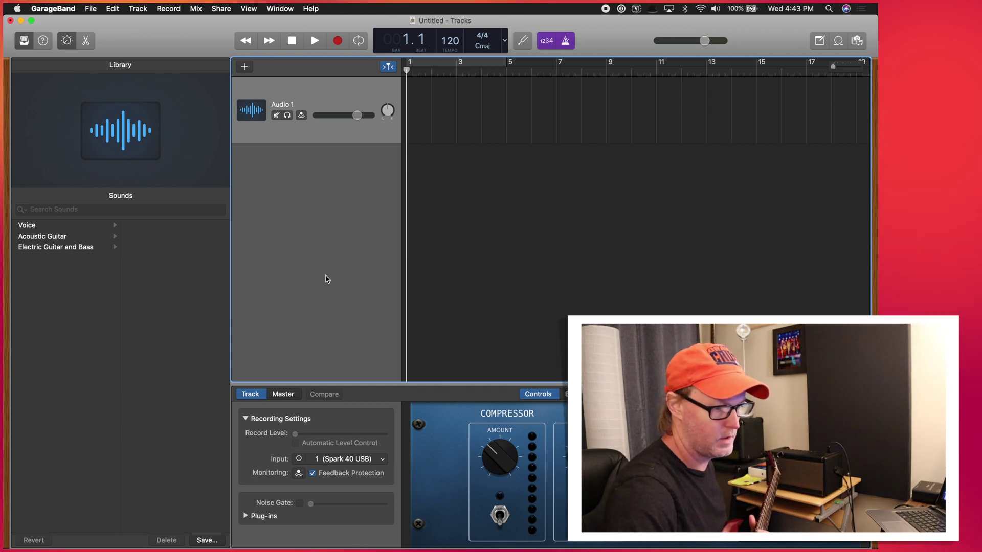
{"action": "left_click", "coordinate": [299, 473]}
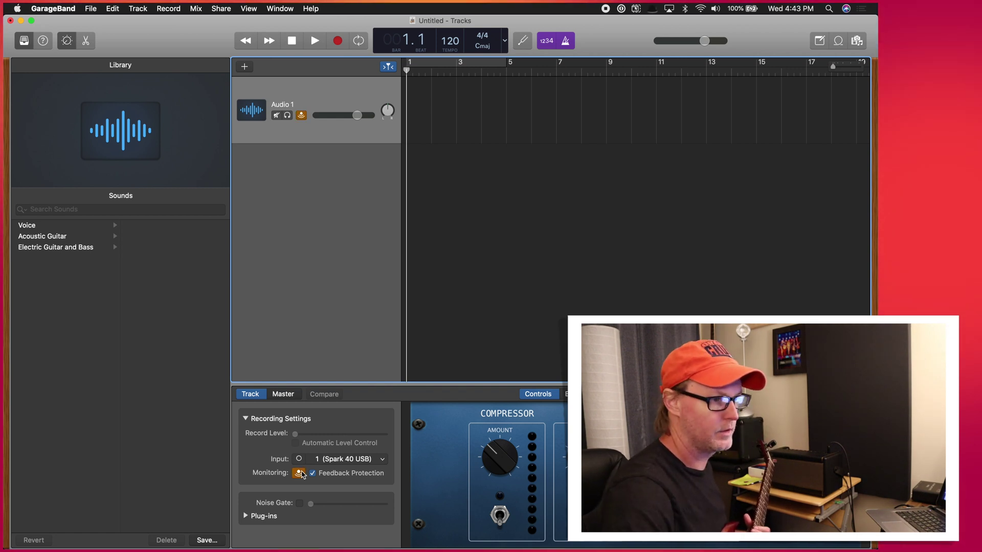
{"action": "left_click", "coordinate": [301, 115]}
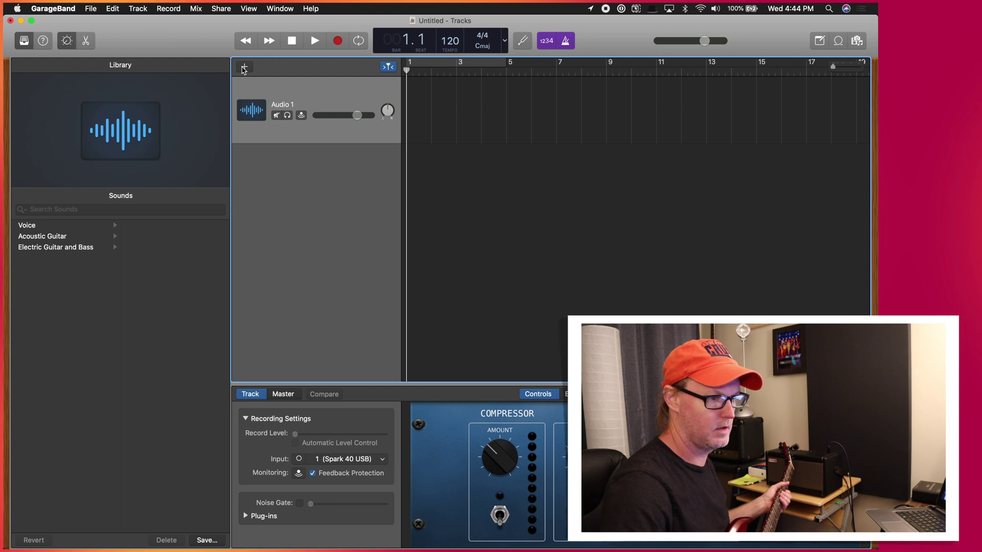
{"action": "left_click", "coordinate": [244, 67]}
- Add an Audio 2 track on Input 1, turn monitoring off, and record then stop a test take
{"action": "left_click", "coordinate": [300, 229]}
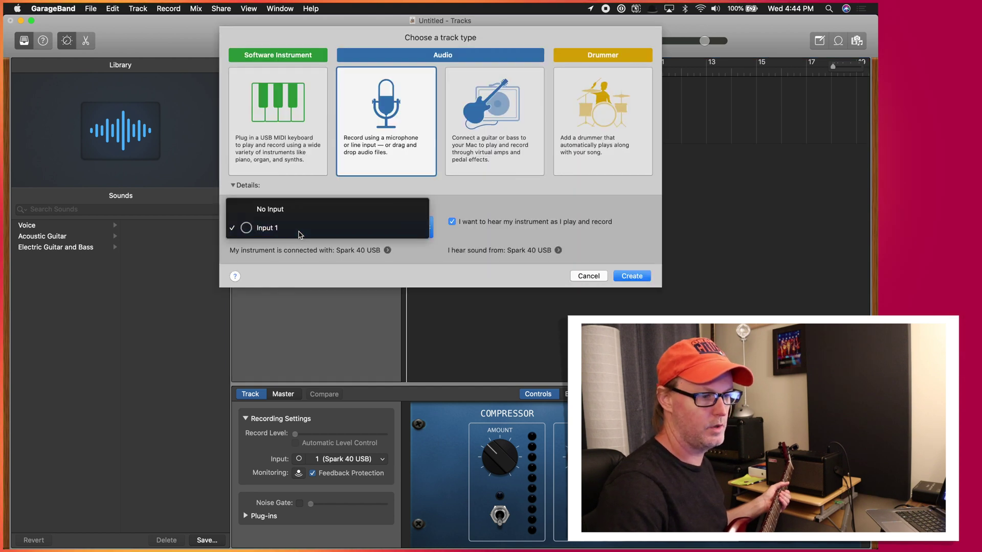
{"action": "left_click", "coordinate": [299, 231]}
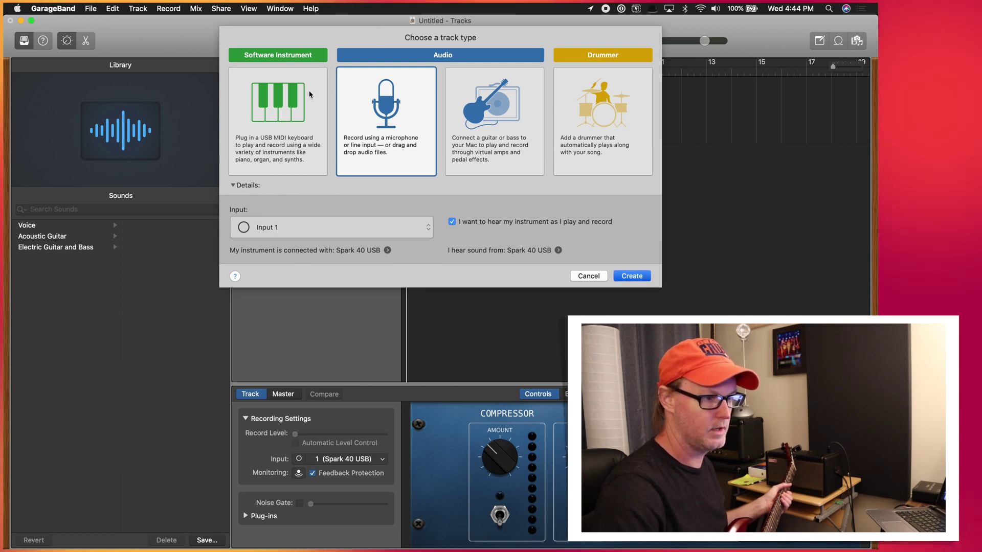
{"action": "key", "text": "Return"}
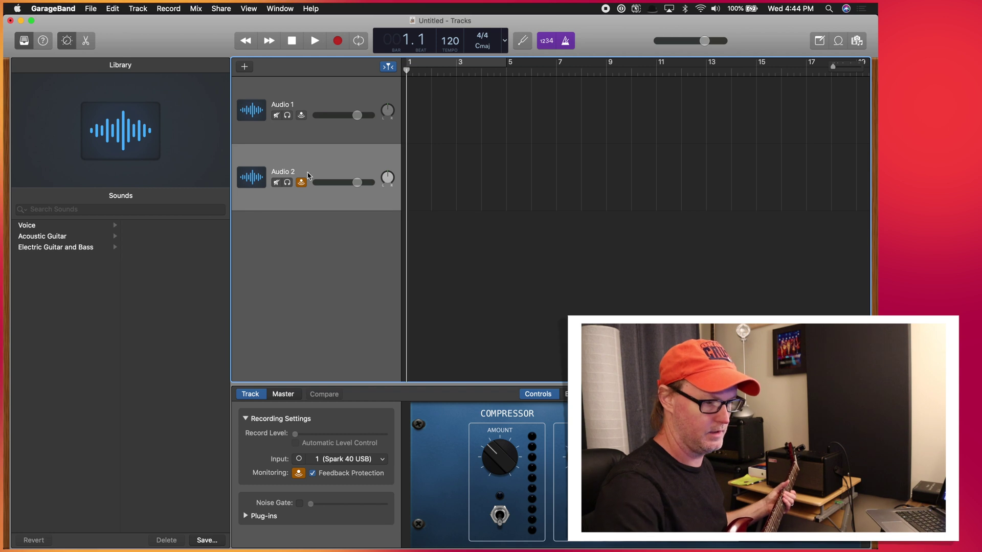
{"action": "left_click", "coordinate": [301, 183]}
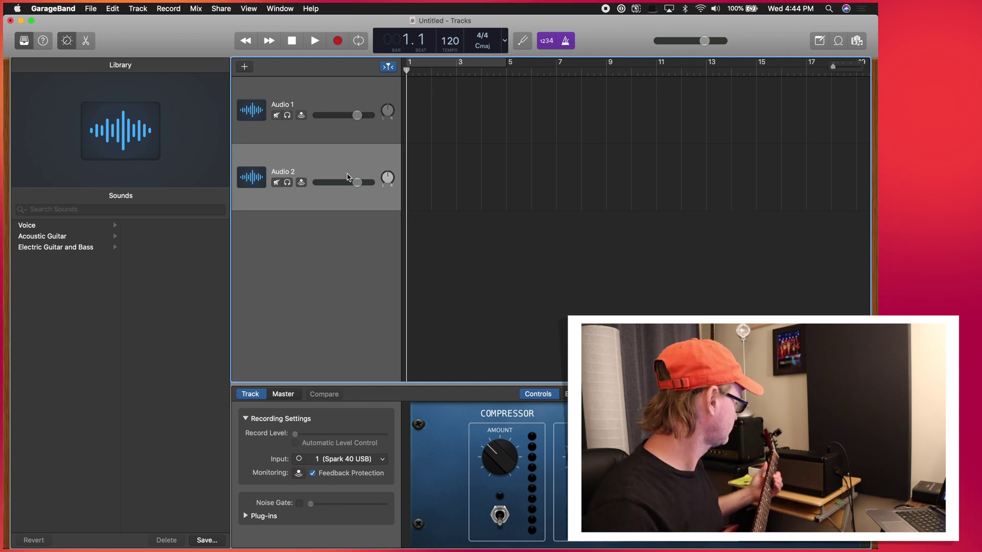
{"action": "key", "text": "r"}
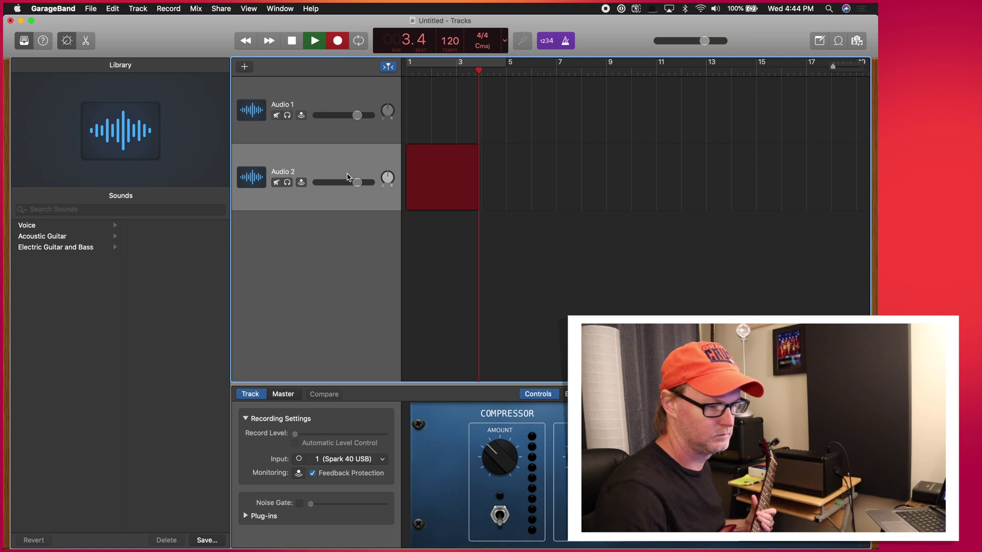
{"action": "key", "text": "space"}
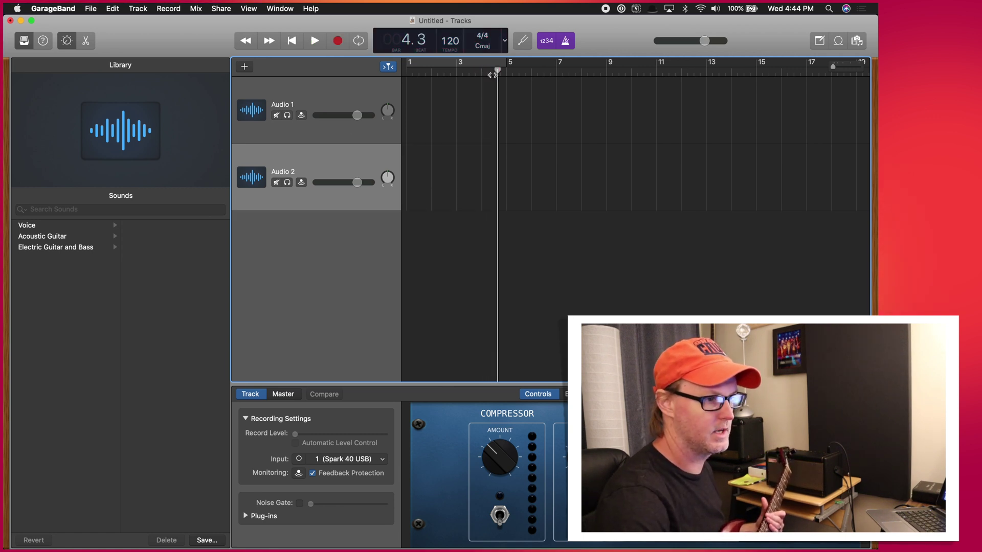
{"action": "key", "text": "Return"}
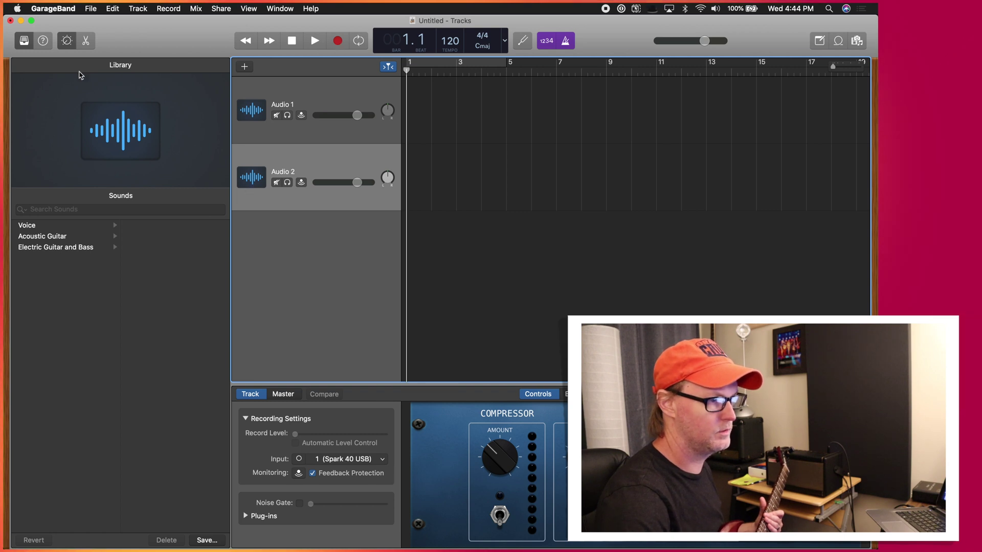
- Quit GarageBand without saving the Untitled project
{"action": "left_click", "coordinate": [57, 9]}
{"action": "left_click", "coordinate": [75, 163]}
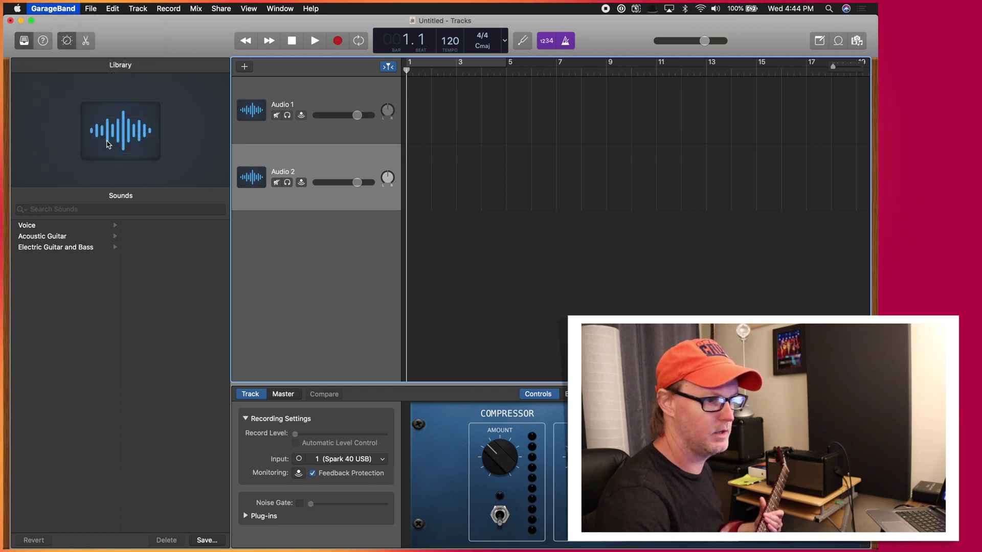
{"action": "left_click", "coordinate": [392, 193]}
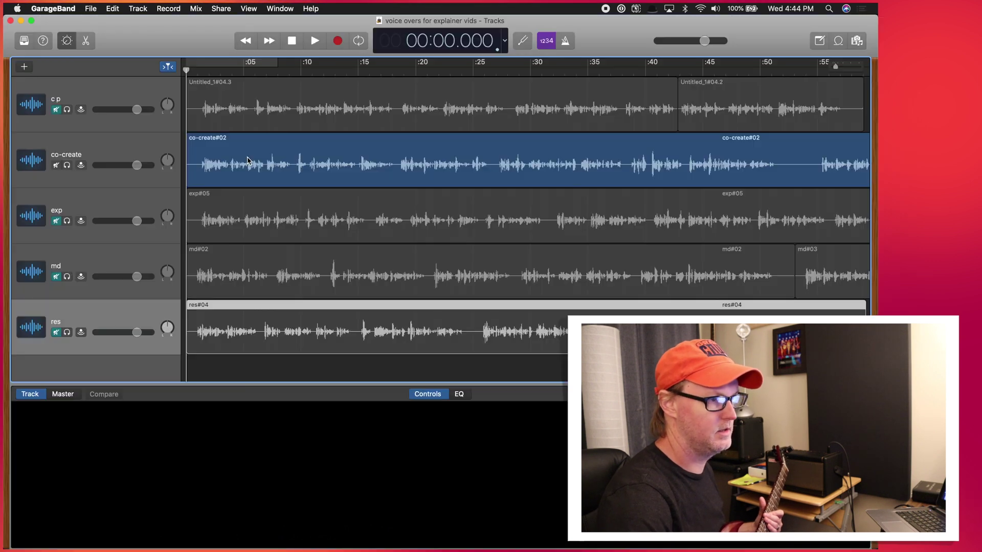
- Close the reopened voice-over project and start an Empty Project with an Audio track
{"action": "left_click", "coordinate": [91, 9]}
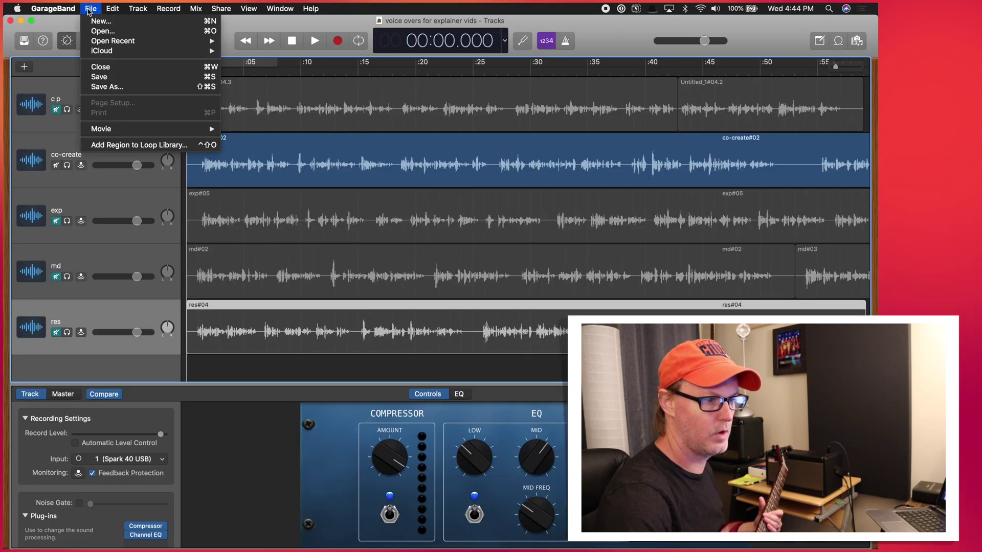
{"action": "left_click", "coordinate": [100, 67]}
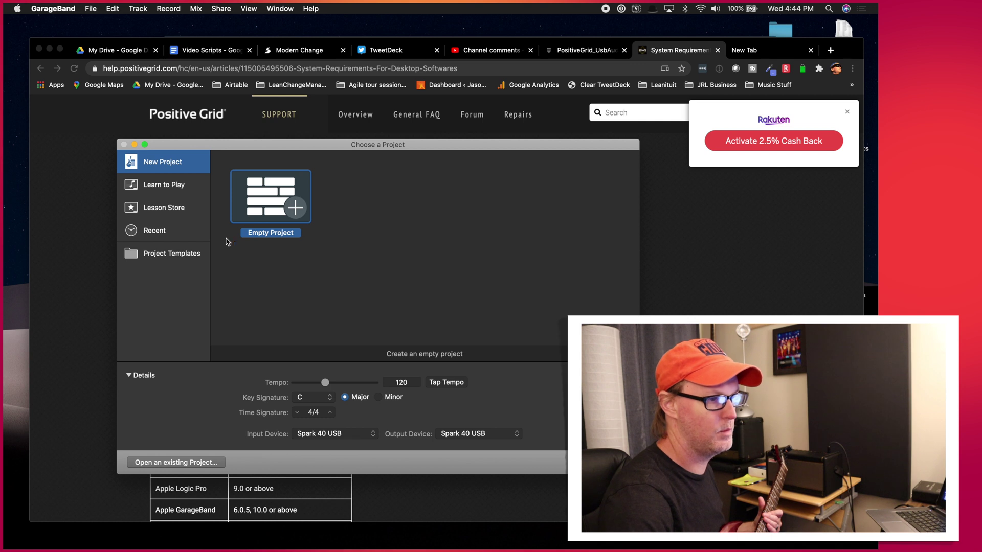
{"action": "double_click", "coordinate": [268, 207]}
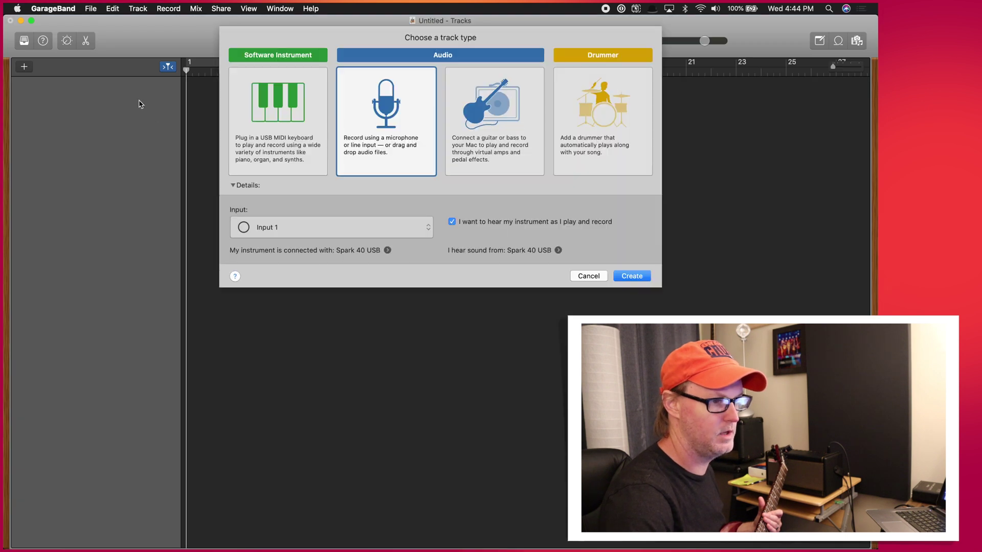
{"action": "double_click", "coordinate": [385, 115]}
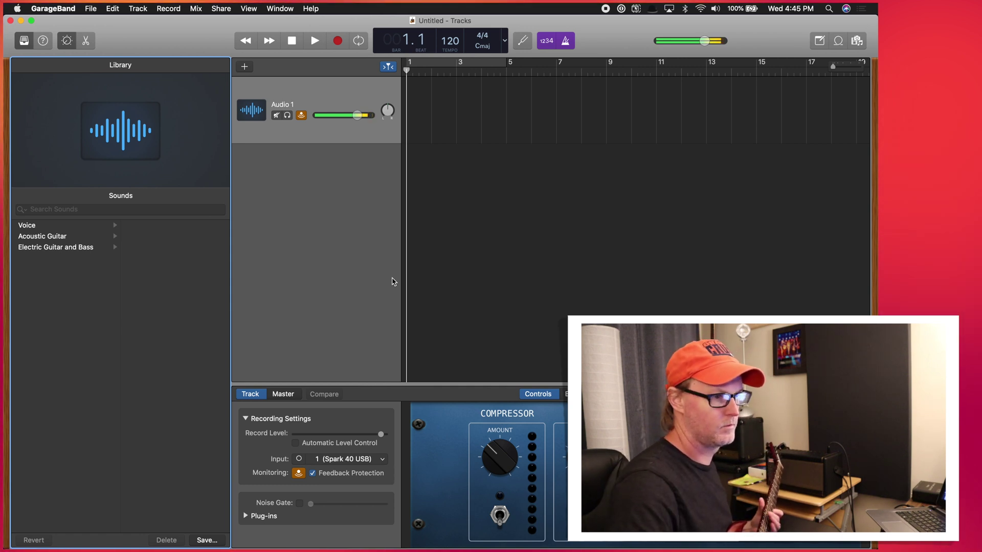
- Turn off input monitoring on the new Audio 1 track
{"action": "left_click", "coordinate": [301, 116]}
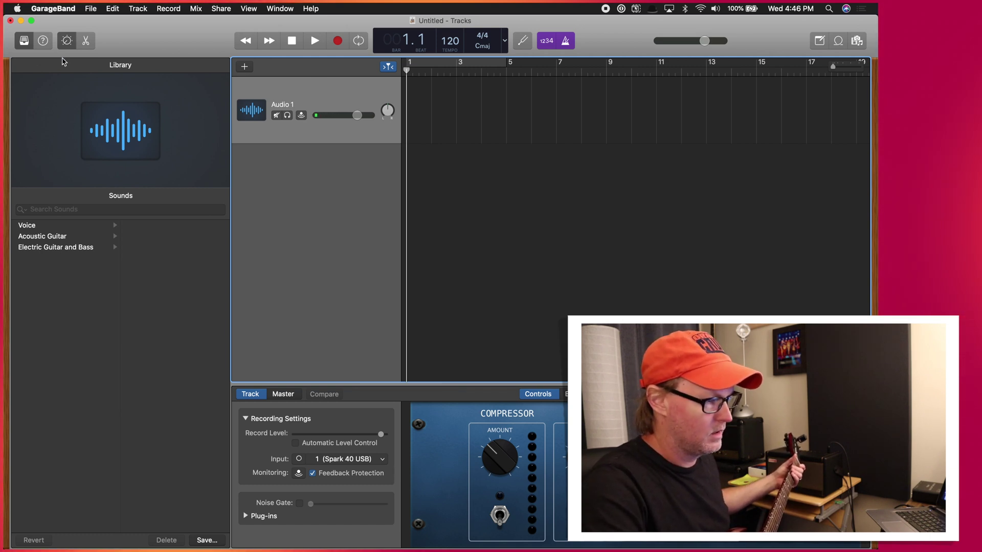
- Apply Electric Guitar and Bass > Crunch Guitar > Cheap Studio Time and switch monitoring on
{"action": "left_click", "coordinate": [46, 247]}
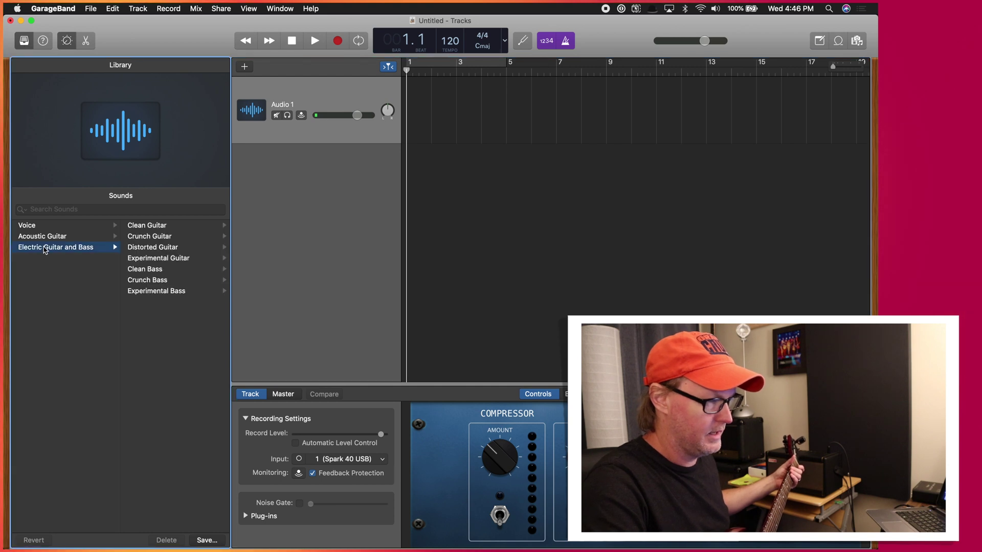
{"action": "left_click", "coordinate": [149, 236]}
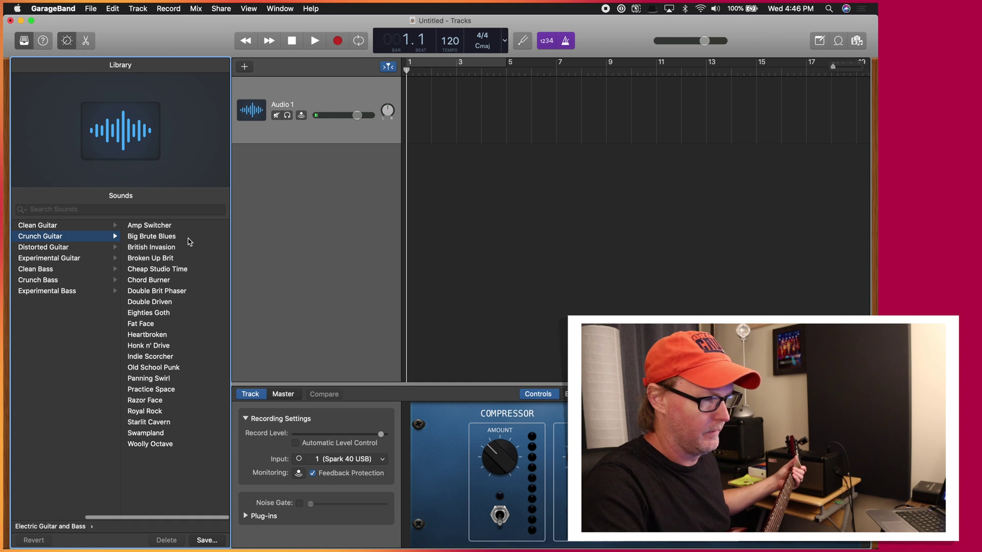
{"action": "left_click", "coordinate": [182, 270]}
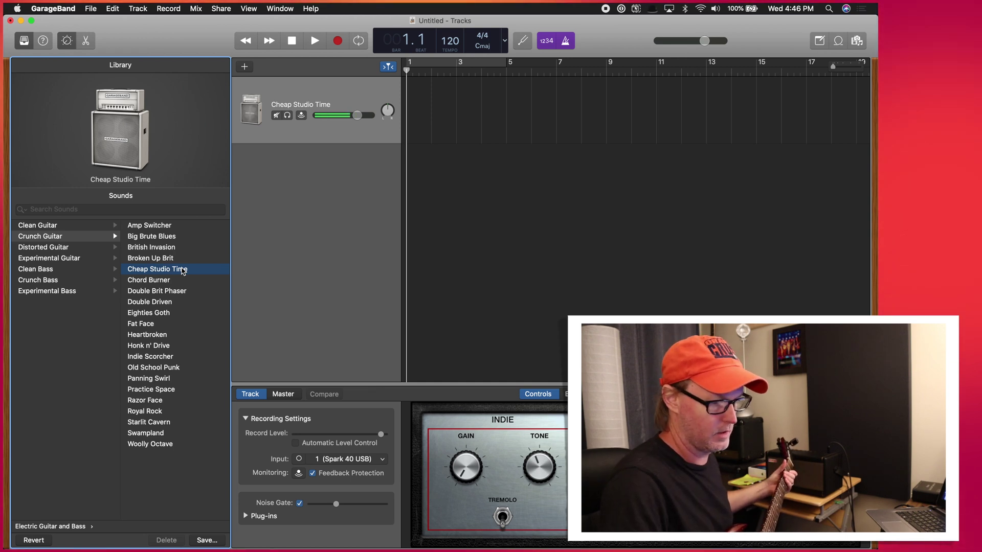
{"action": "left_click", "coordinate": [299, 474]}
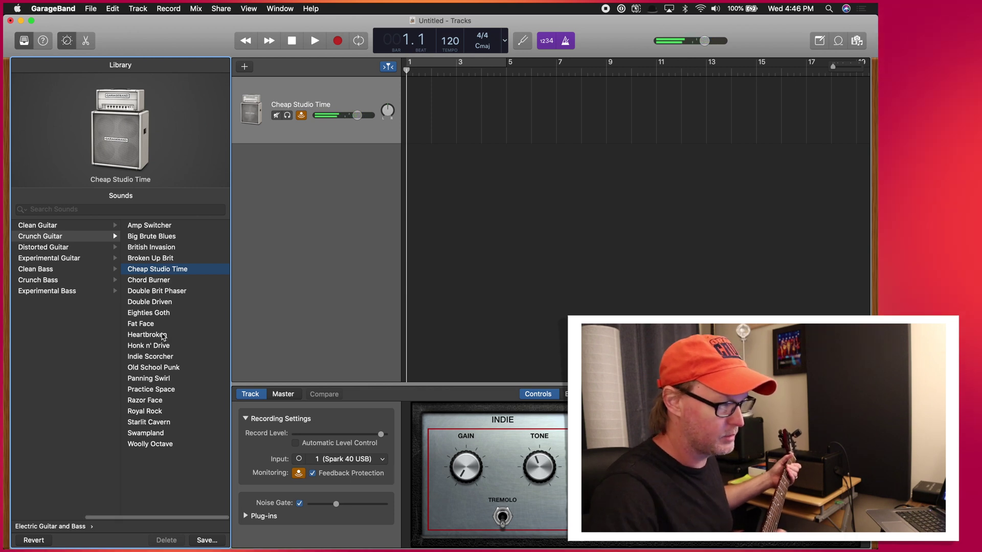
- Switch the track to the Double Driven patch from the Crunch Guitar list
{"action": "left_click", "coordinate": [160, 303]}
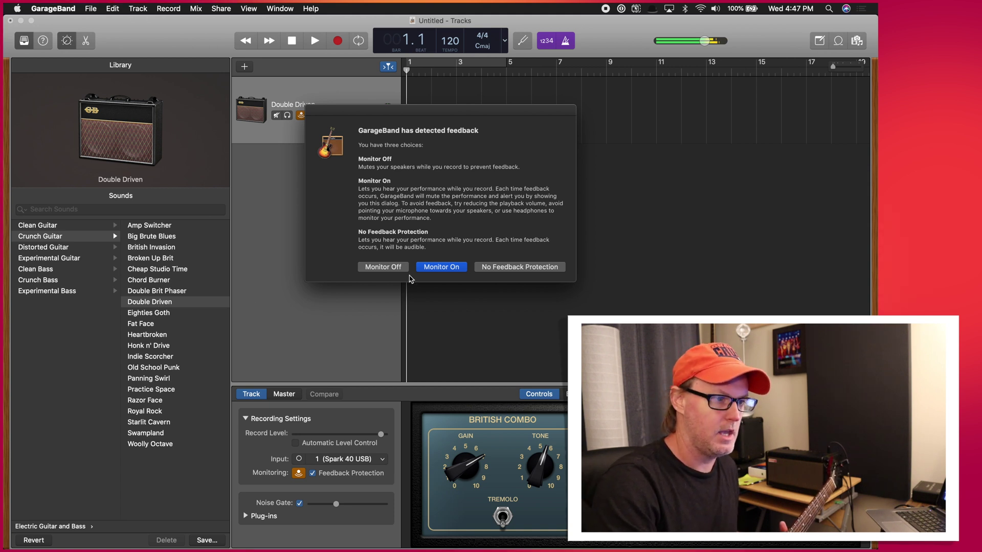
- Choose Monitor Off in the feedback warning, check About This Mac, then bring Chrome forward
{"action": "left_click", "coordinate": [389, 267]}
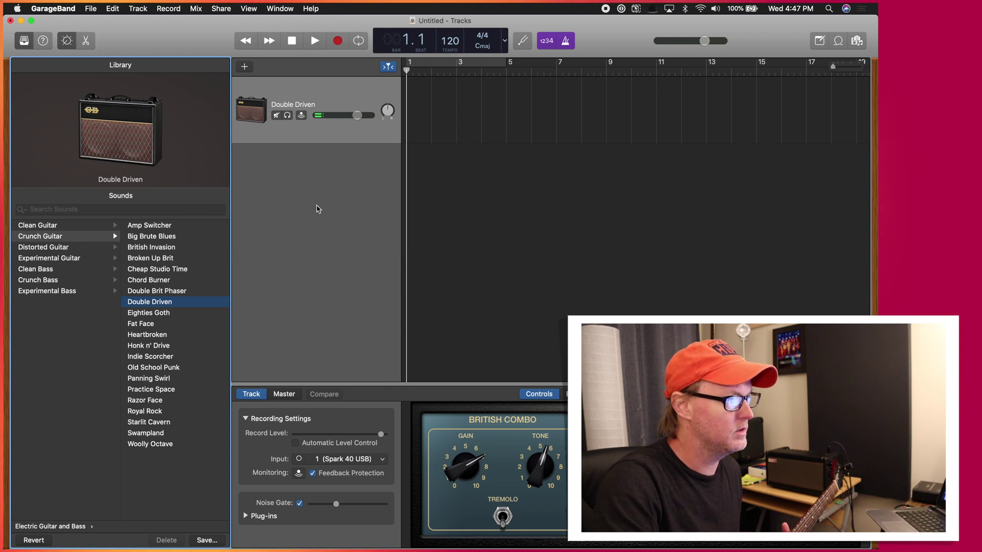
{"action": "left_click", "coordinate": [17, 8]}
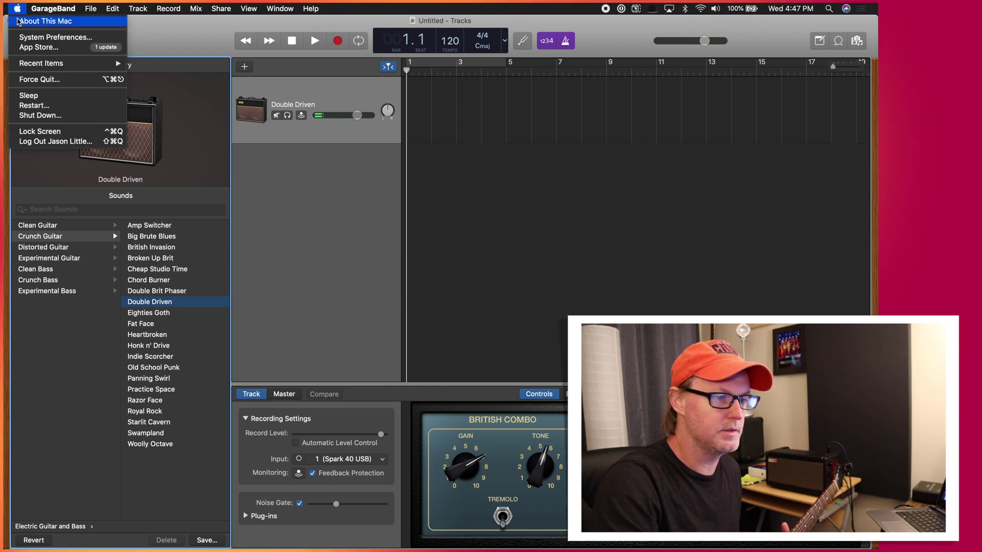
{"action": "left_click", "coordinate": [38, 20]}
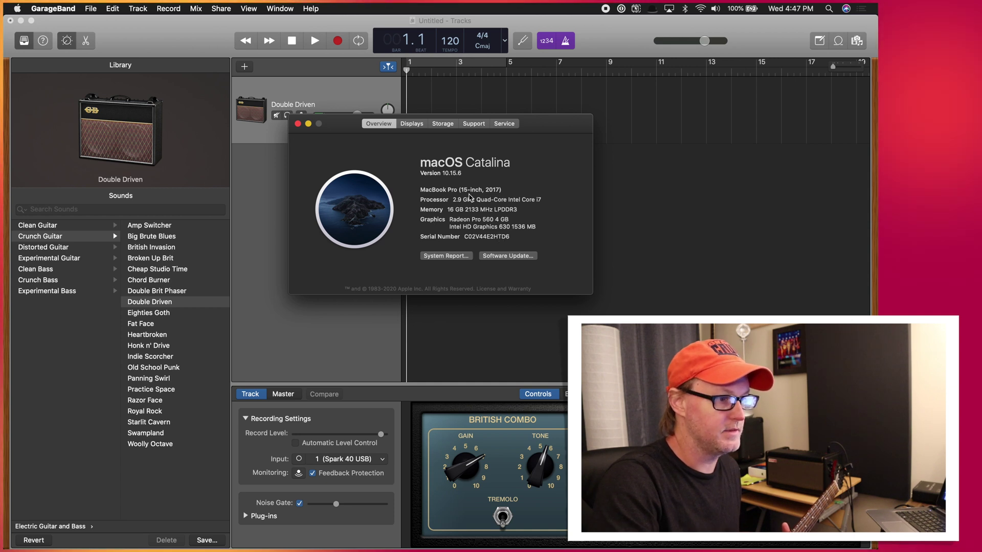
{"action": "left_click", "coordinate": [297, 123]}
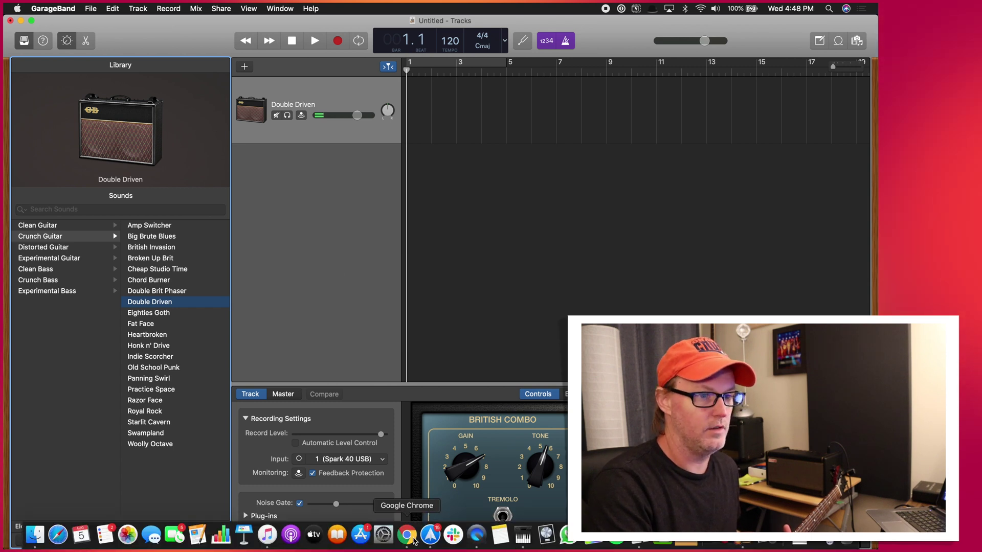
{"action": "left_click", "coordinate": [388, 537]}
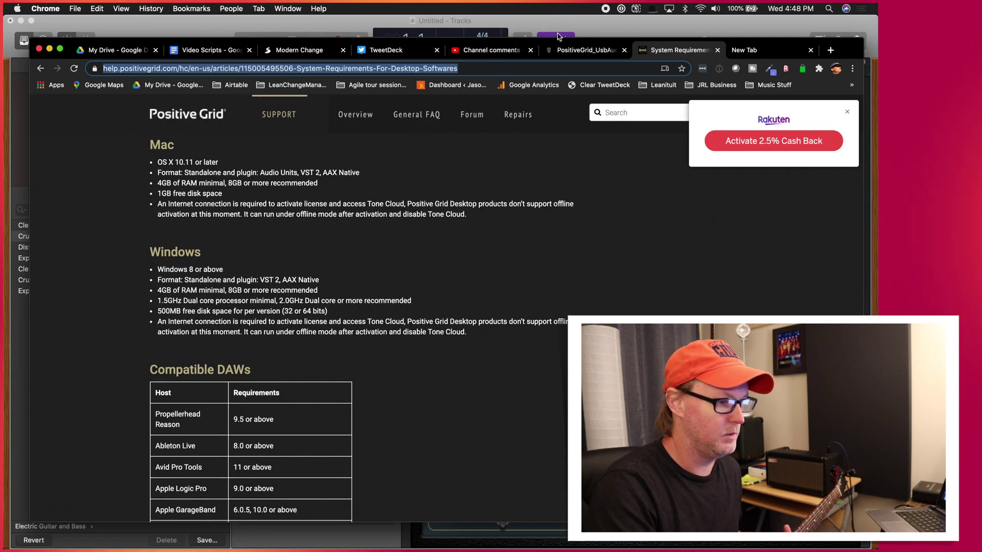